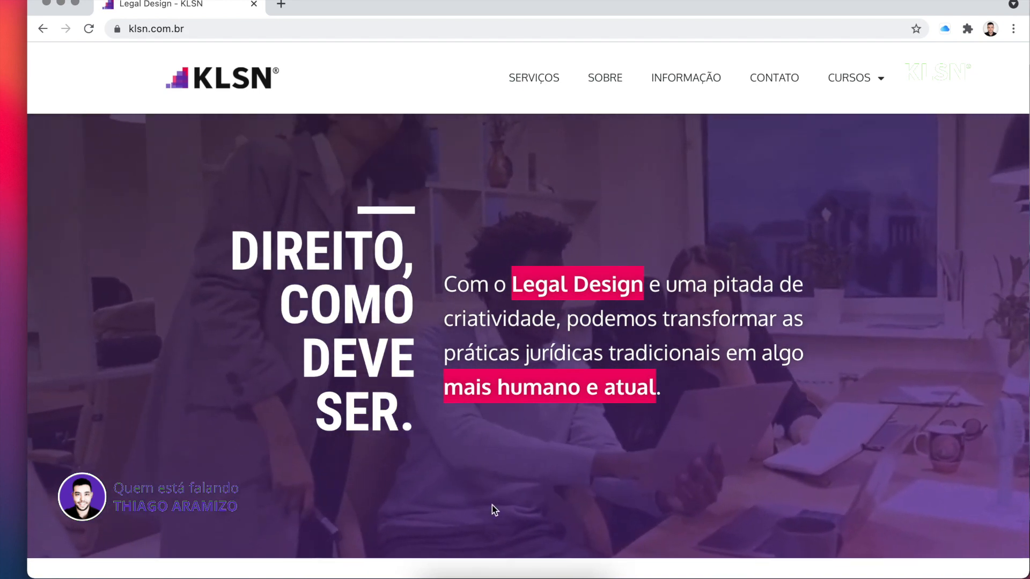
- Open the Word document with the contract consolidation of BILTSUT from the Contrato social - Biltsut folder and skim its pages
{"action": "left_click", "coordinate": [421, 569]}
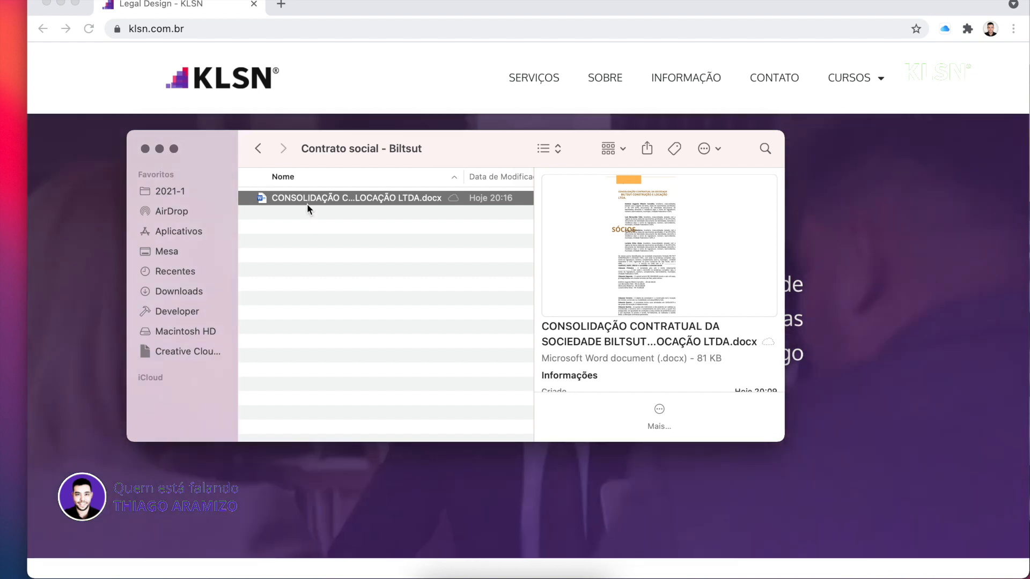
{"action": "double_click", "coordinate": [308, 198]}
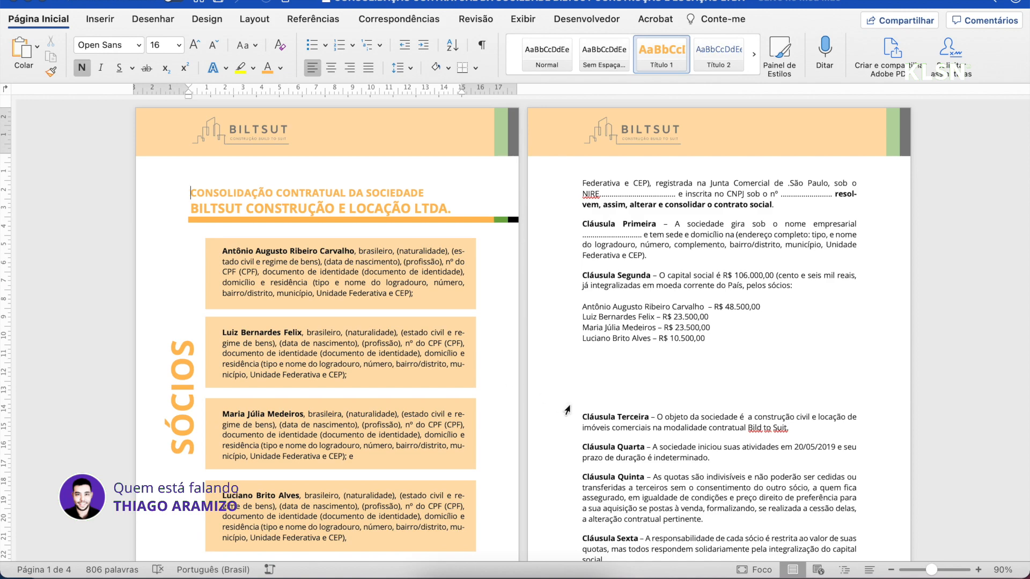
{"action": "scroll", "coordinate": [567, 410], "scroll_direction": "down", "scroll_amount": 15}
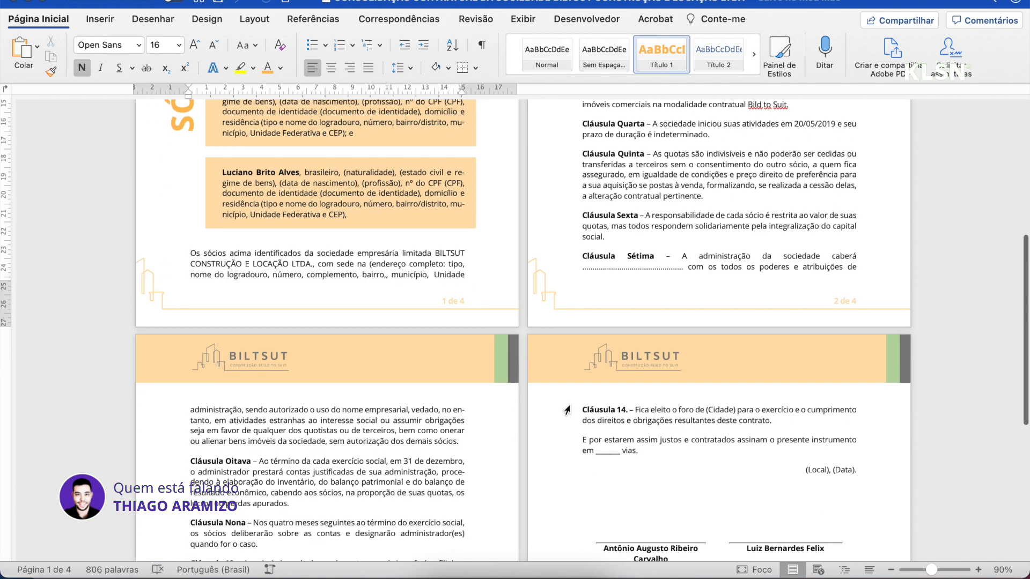
{"action": "scroll", "coordinate": [567, 410], "scroll_direction": "up", "scroll_amount": 20}
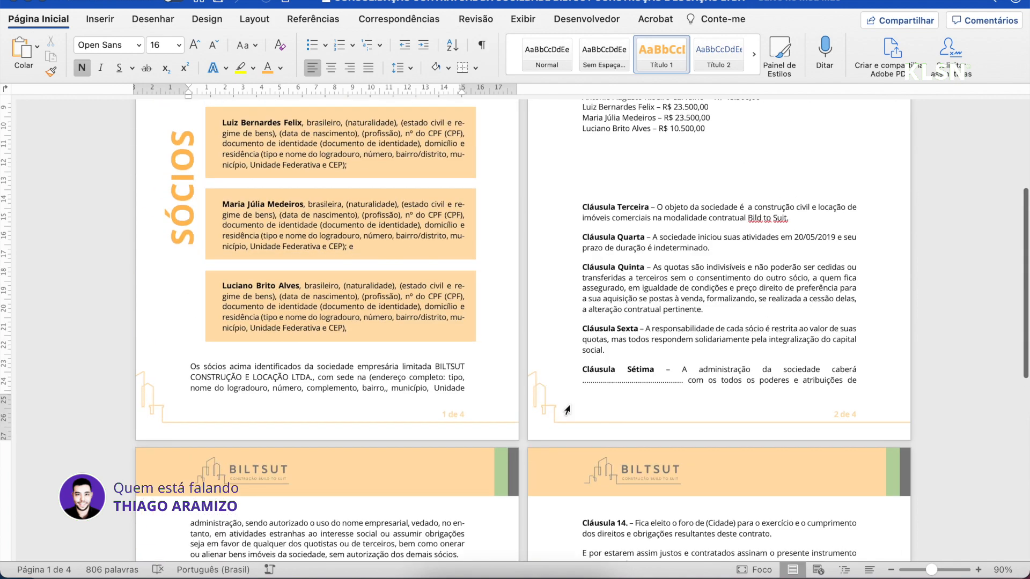
{"action": "scroll", "coordinate": [566, 411], "scroll_direction": "up", "scroll_amount": 2}
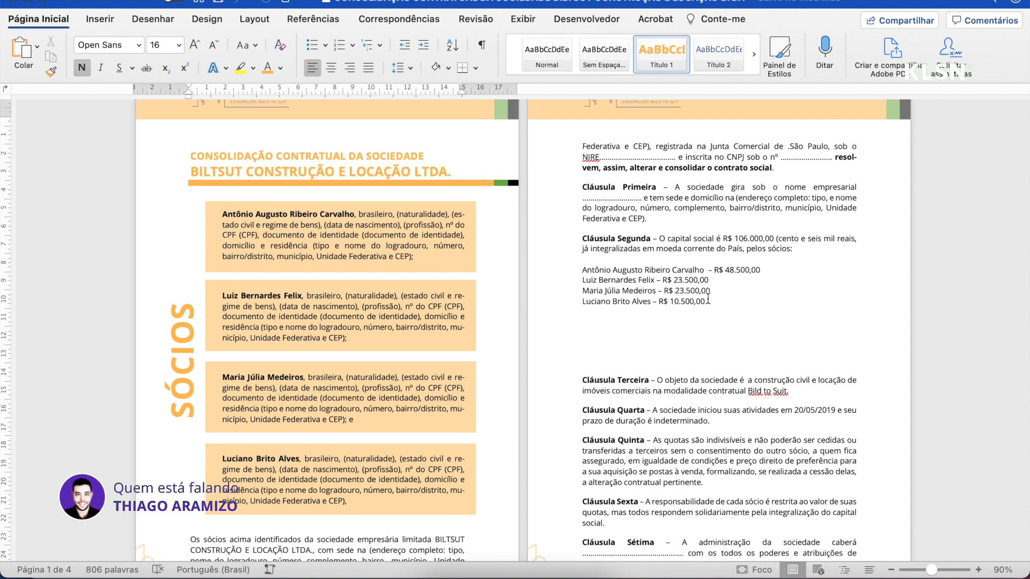
- Insert a pie chart on the blank line below the partners' capital shares in Cláusula Segunda
{"action": "left_click", "coordinate": [585, 268]}
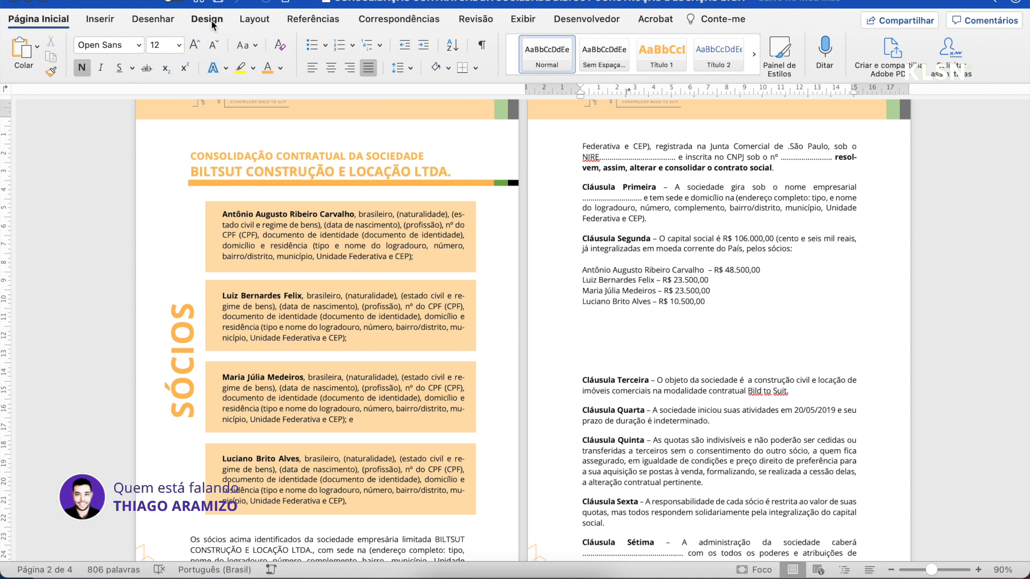
{"action": "left_click", "coordinate": [100, 19]}
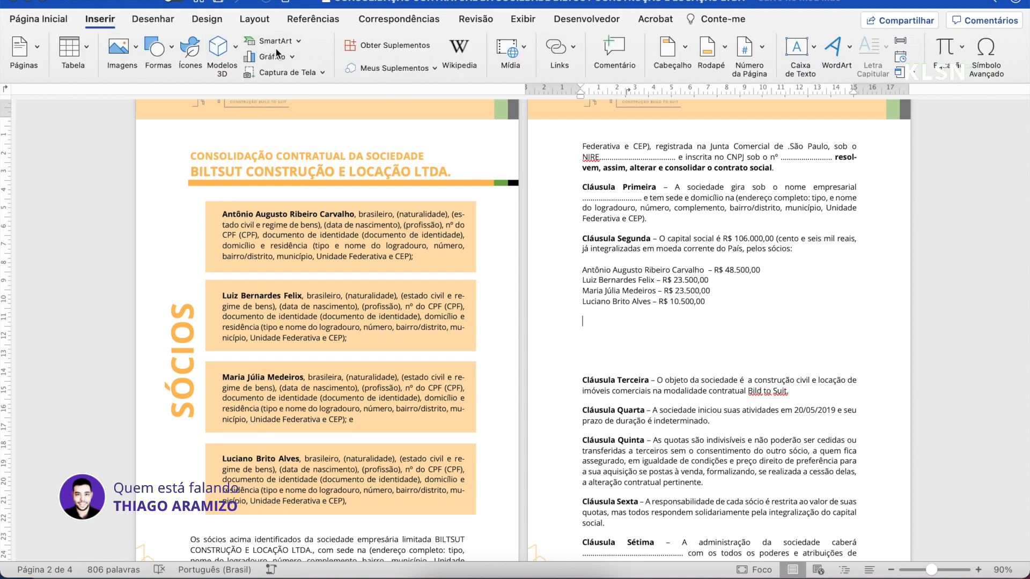
{"action": "left_click", "coordinate": [288, 57]}
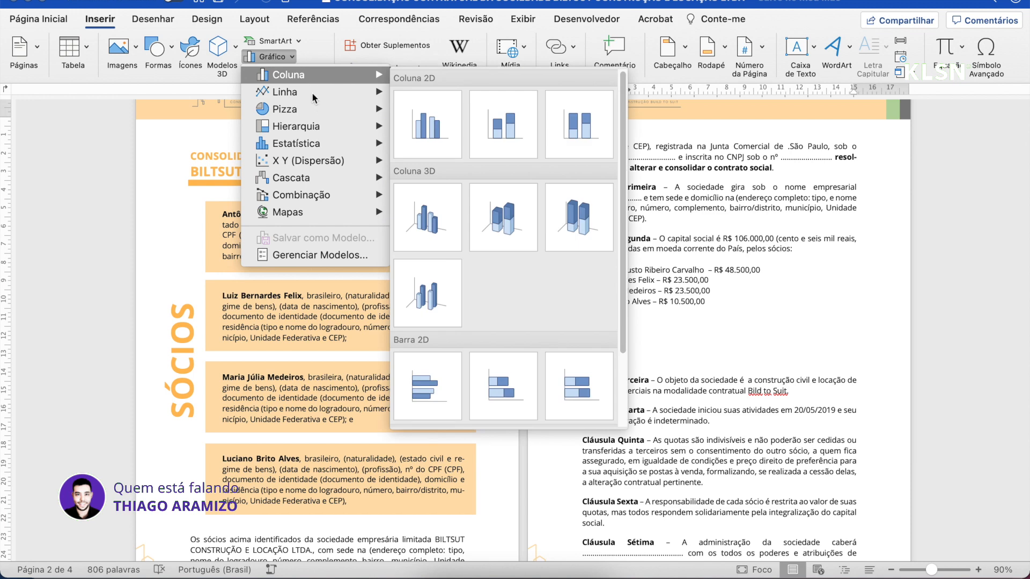
{"action": "mouse_move", "coordinate": [314, 109]}
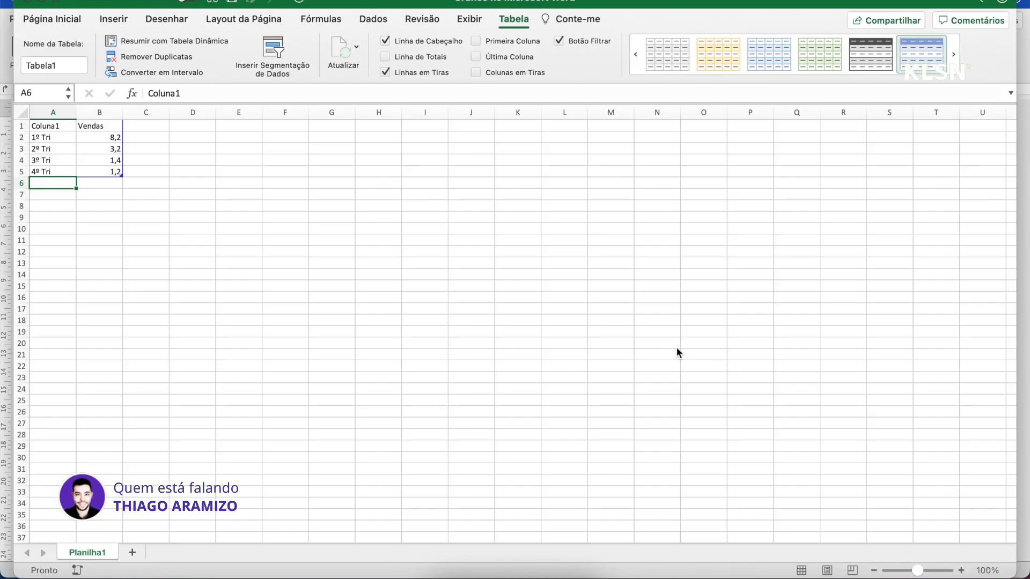
- Switch between Word and Excel to compare the inserted pie chart with its data sheet
{"action": "left_click", "coordinate": [504, 571]}
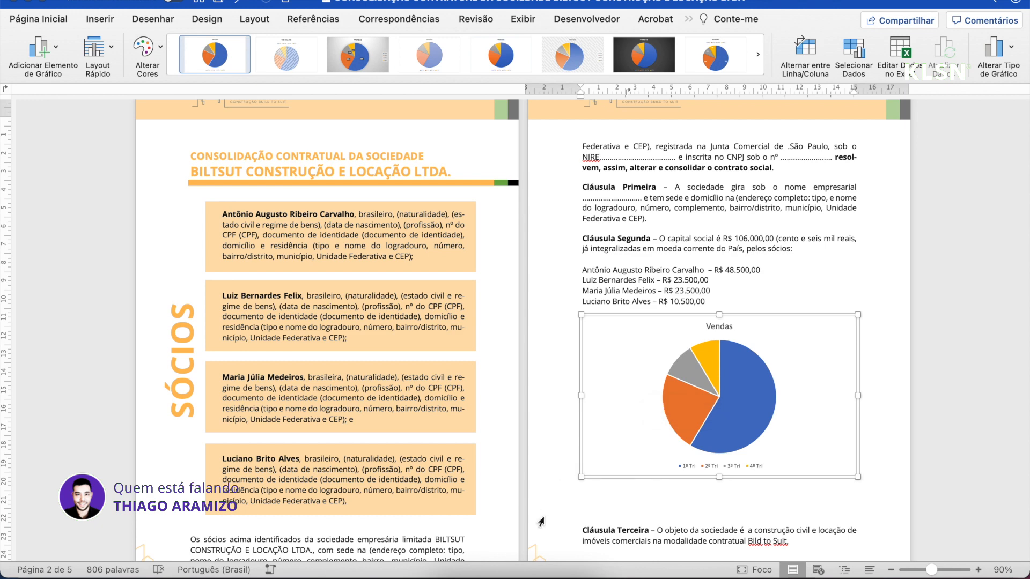
{"action": "left_click", "coordinate": [534, 570]}
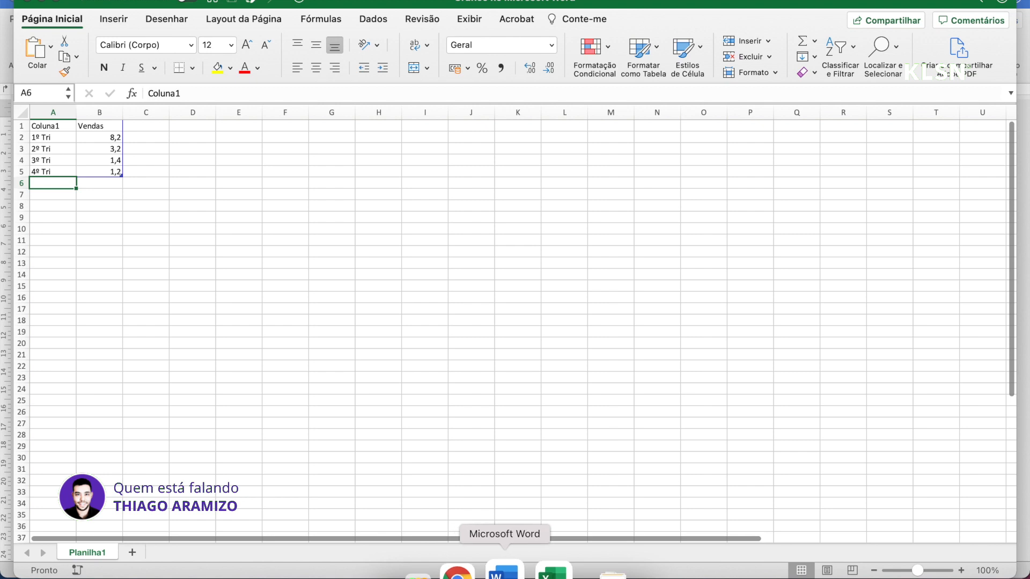
{"action": "left_click", "coordinate": [498, 567]}
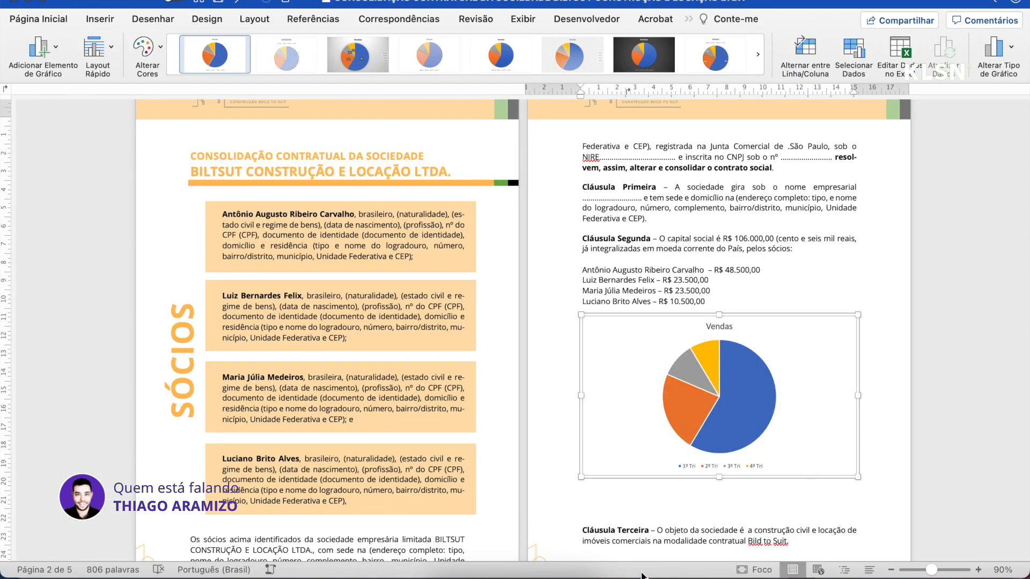
{"action": "left_click", "coordinate": [527, 570]}
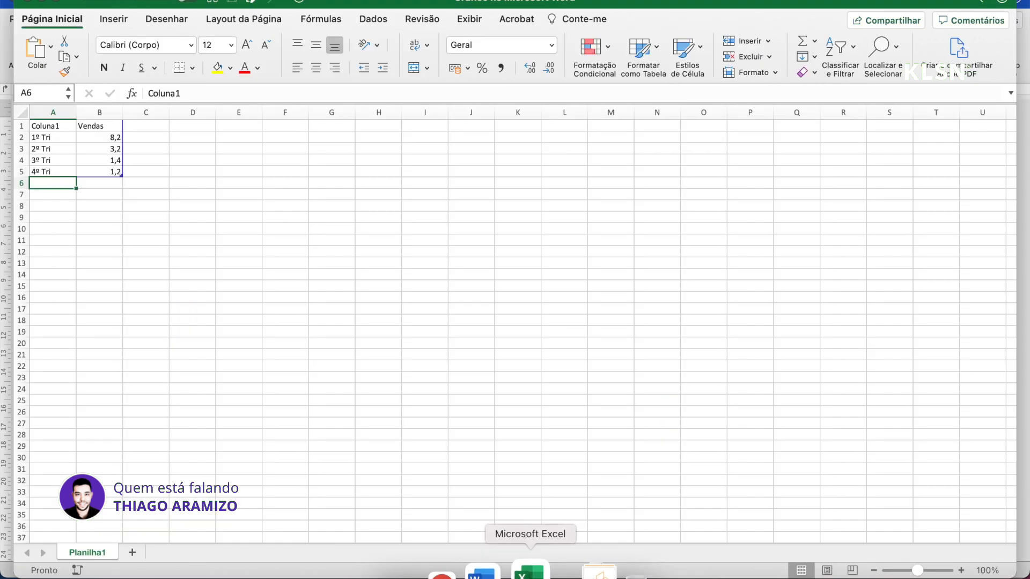
- Set the Vendas value for 1º Tri in B2 to 2 and view the pie chart in Word
{"action": "left_click", "coordinate": [105, 136]}
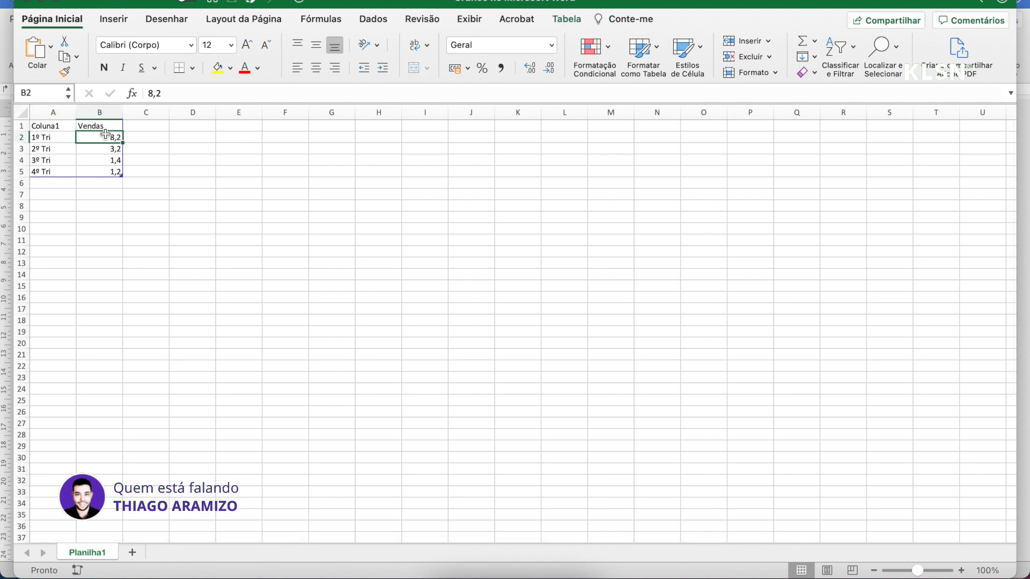
{"action": "type", "text": "2"}
{"action": "left_click", "coordinate": [191, 231]}
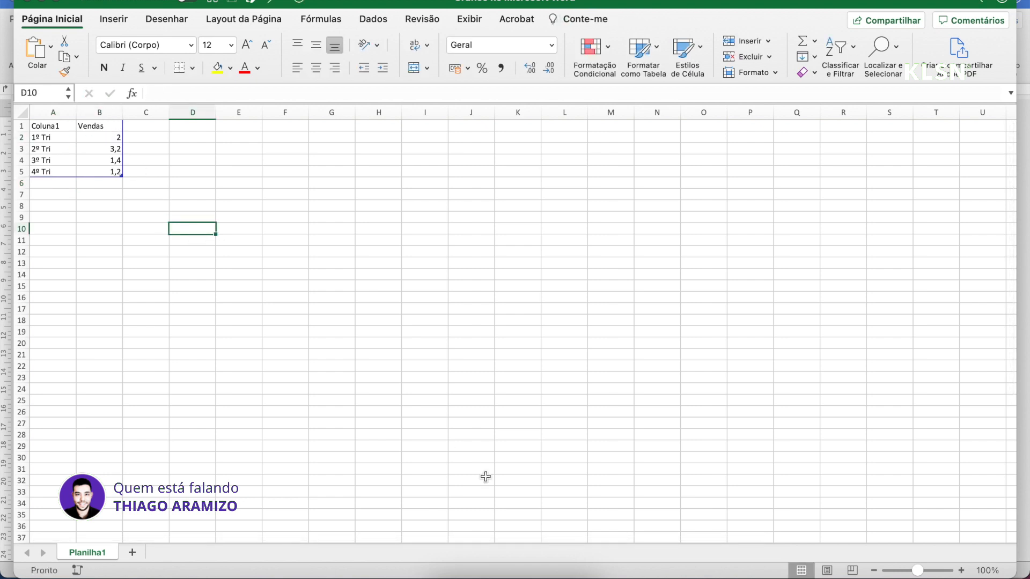
{"action": "left_click", "coordinate": [505, 571]}
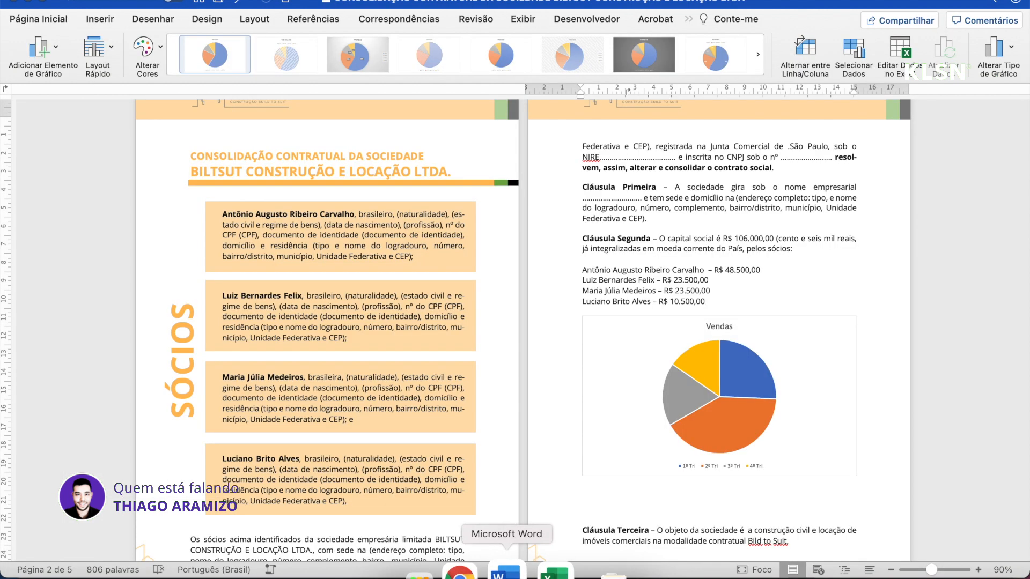
{"action": "mouse_move", "coordinate": [707, 398]}
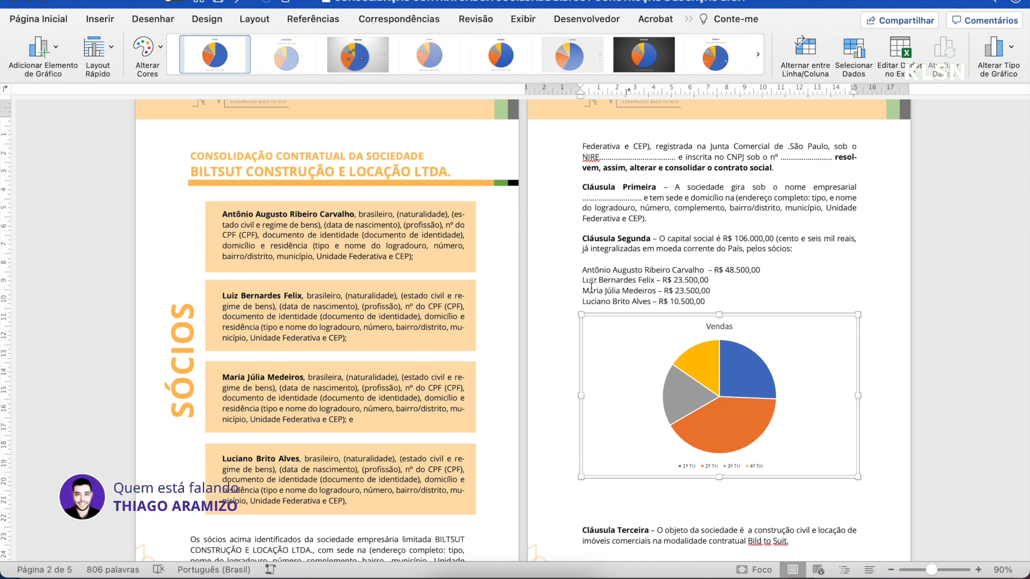
- Copy the four partners' names and share amounts from Cláusula Segunda into the Excel chart data sheet, starting at A8
{"action": "left_click_drag", "start_coordinate": [582, 269], "coordinate": [716, 307]}
{"action": "key", "text": "super+c"}
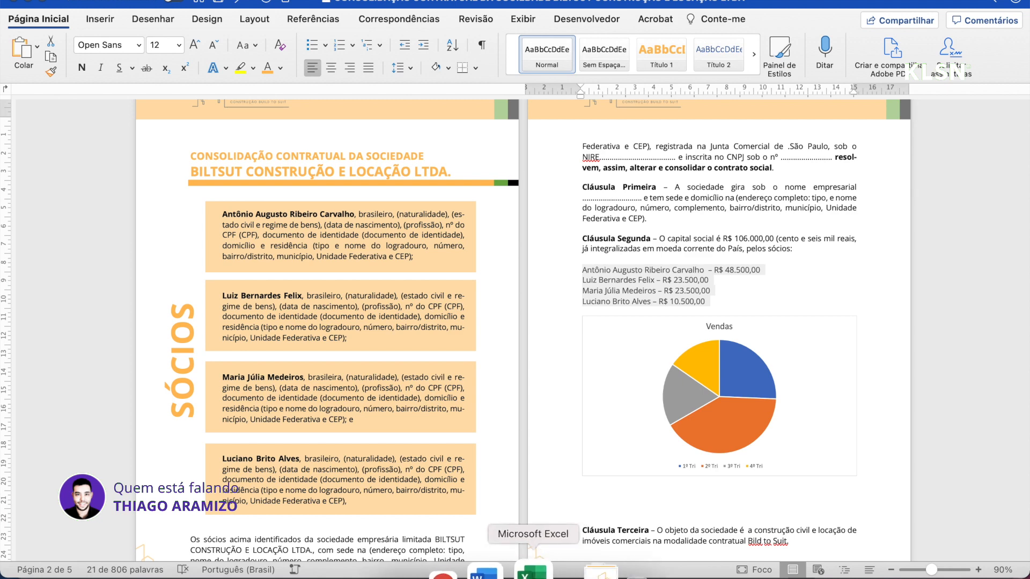
{"action": "left_click", "coordinate": [539, 569]}
{"action": "left_click", "coordinate": [50, 206]}
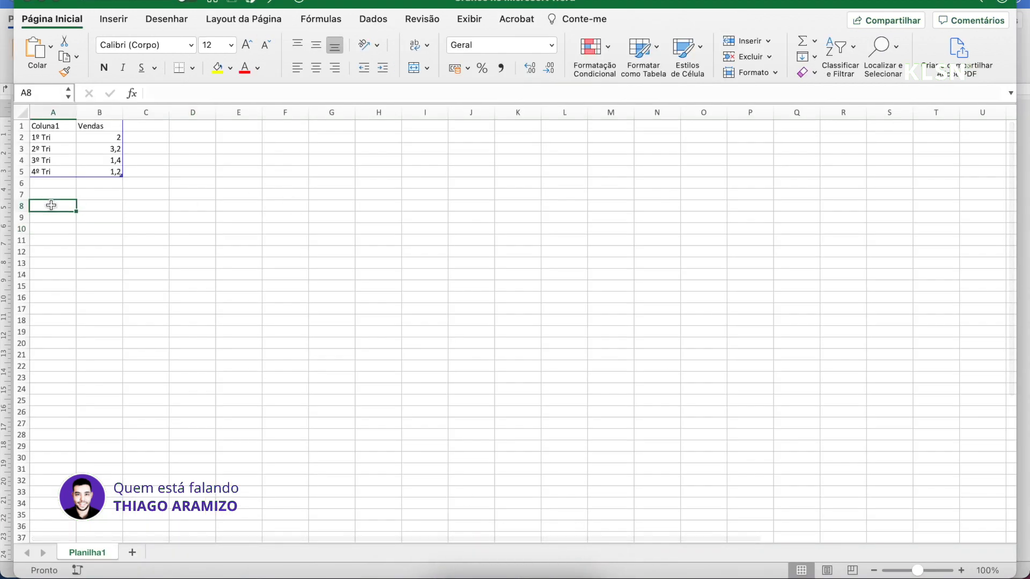
{"action": "key", "text": "super+v"}
{"action": "left_click", "coordinate": [224, 291]}
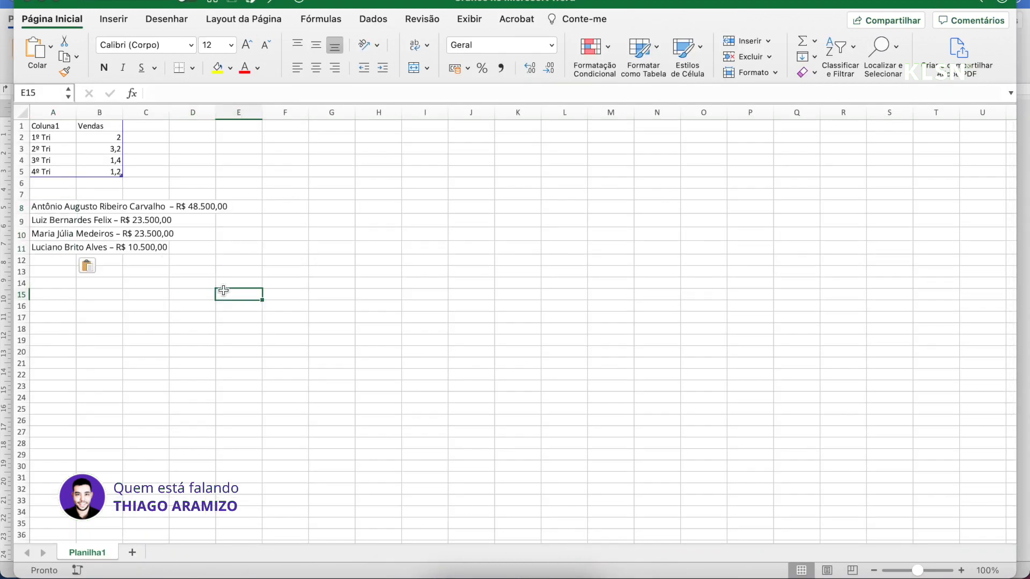
- Move the first partner's amount, R$ 48.500,00, from A8 to B8 and widen column B slightly
{"action": "left_click", "coordinate": [66, 206]}
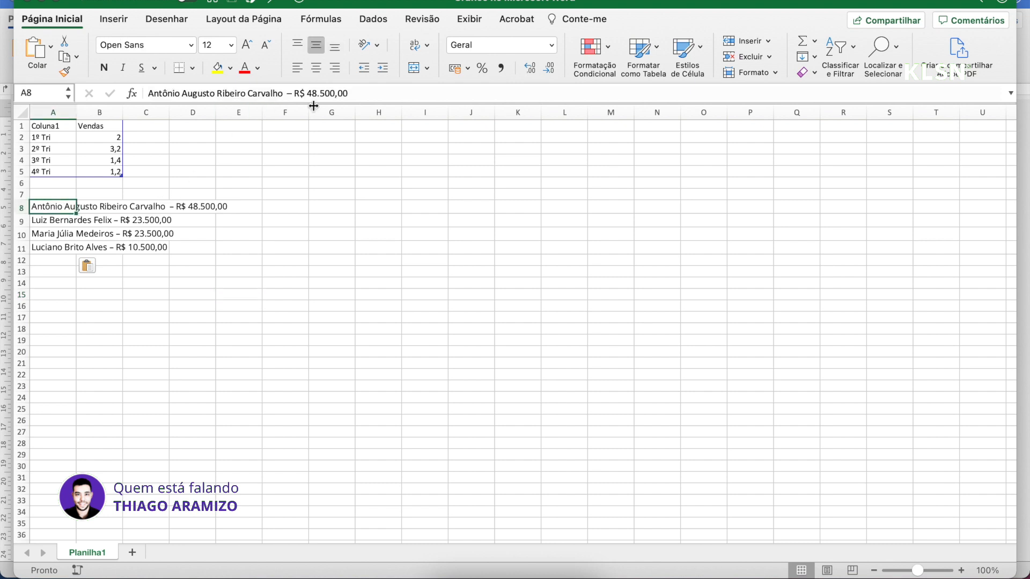
{"action": "left_click_drag", "start_coordinate": [295, 92], "coordinate": [391, 93]}
{"action": "key", "text": "BackSpace"}
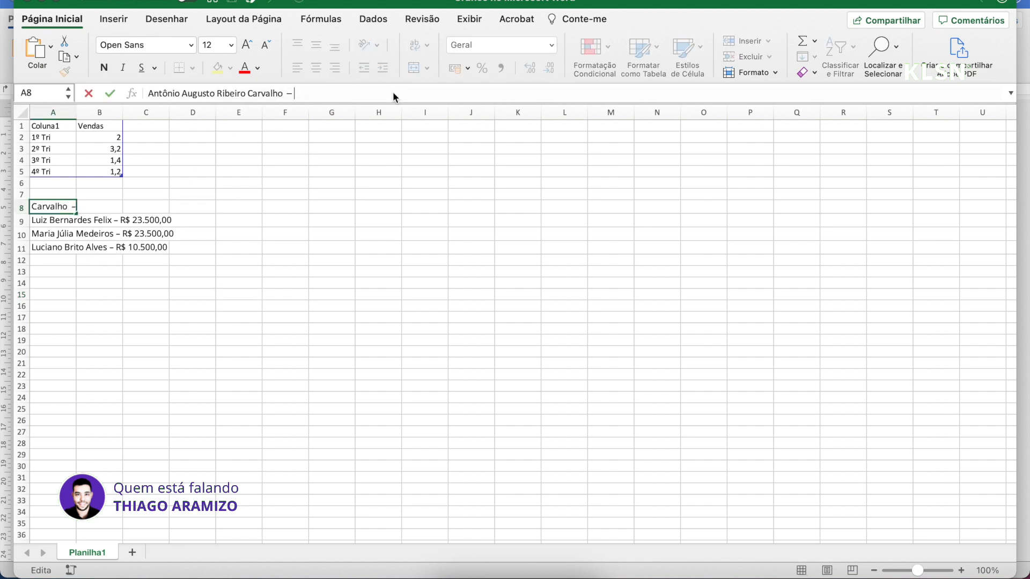
{"action": "left_click", "coordinate": [120, 207]}
{"action": "type", "text": "48500"}
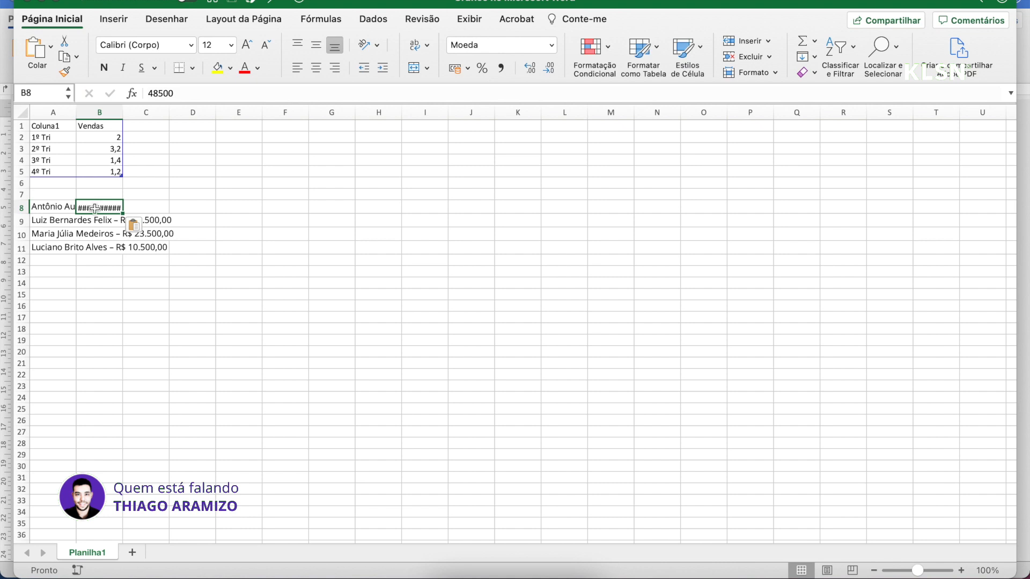
{"action": "left_click", "coordinate": [146, 149]}
{"action": "left_click_drag", "start_coordinate": [122, 112], "coordinate": [127, 115]}
- Move the second partner's amount, R$ 23.500,00, from A9 to B9
{"action": "left_click", "coordinate": [69, 224]}
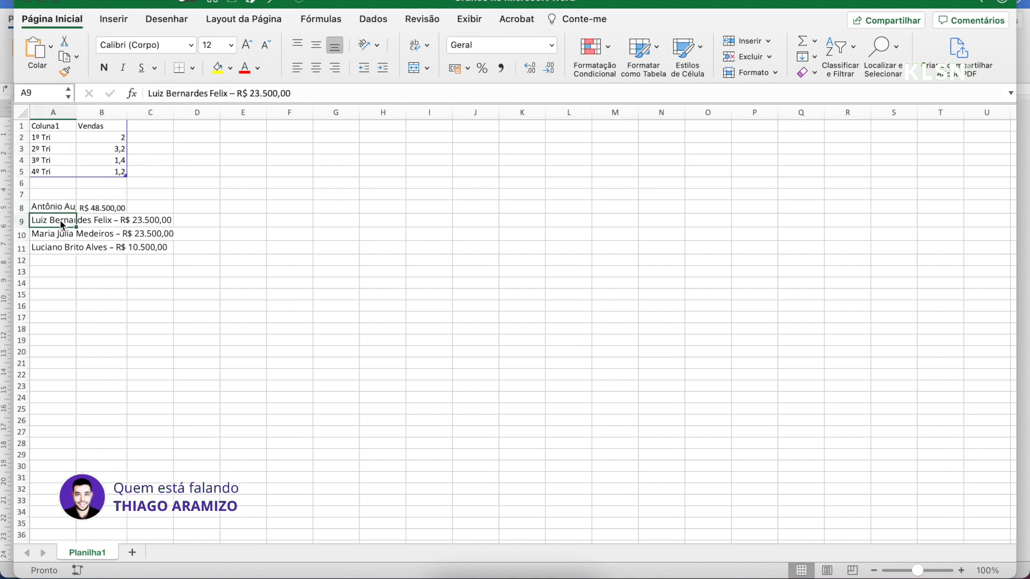
{"action": "left_click_drag", "start_coordinate": [238, 94], "coordinate": [326, 93]}
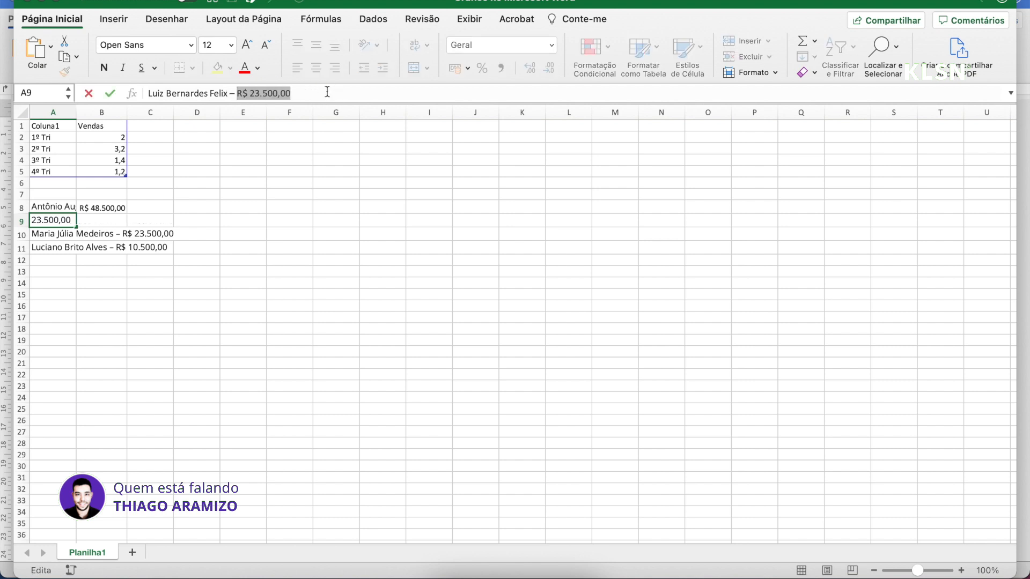
{"action": "key", "text": "super+x"}
{"action": "left_click", "coordinate": [107, 222]}
{"action": "key", "text": "super+v"}
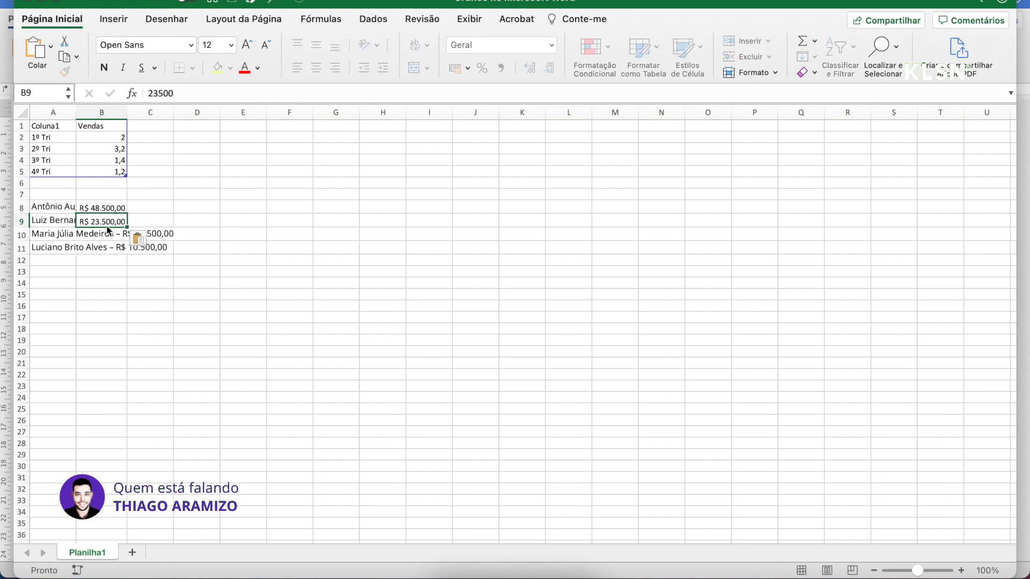
- Move the third partner's amount, R$ 23.500,00, from A10 to B10
{"action": "left_click", "coordinate": [57, 237]}
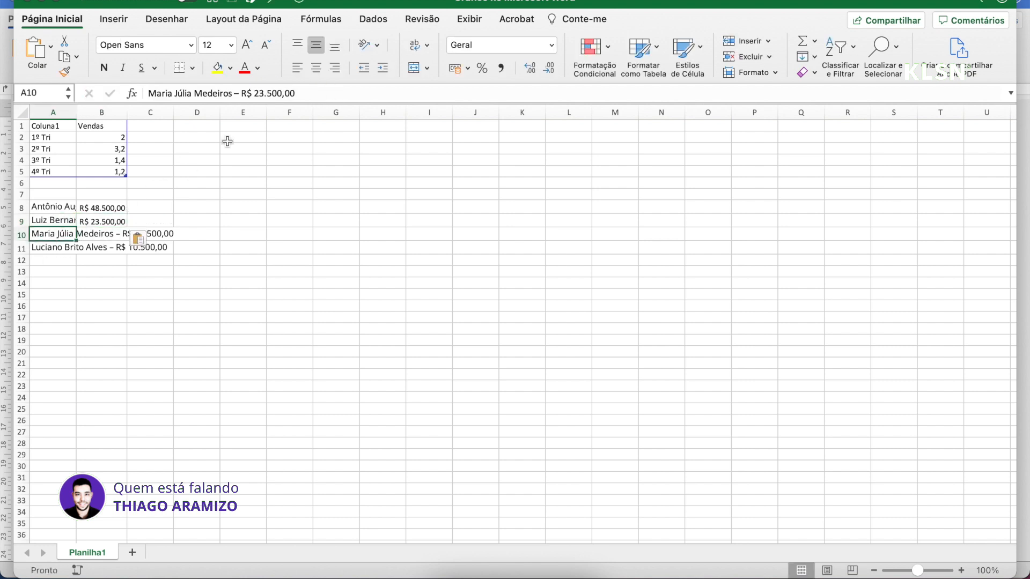
{"action": "left_click_drag", "start_coordinate": [241, 93], "coordinate": [326, 92]}
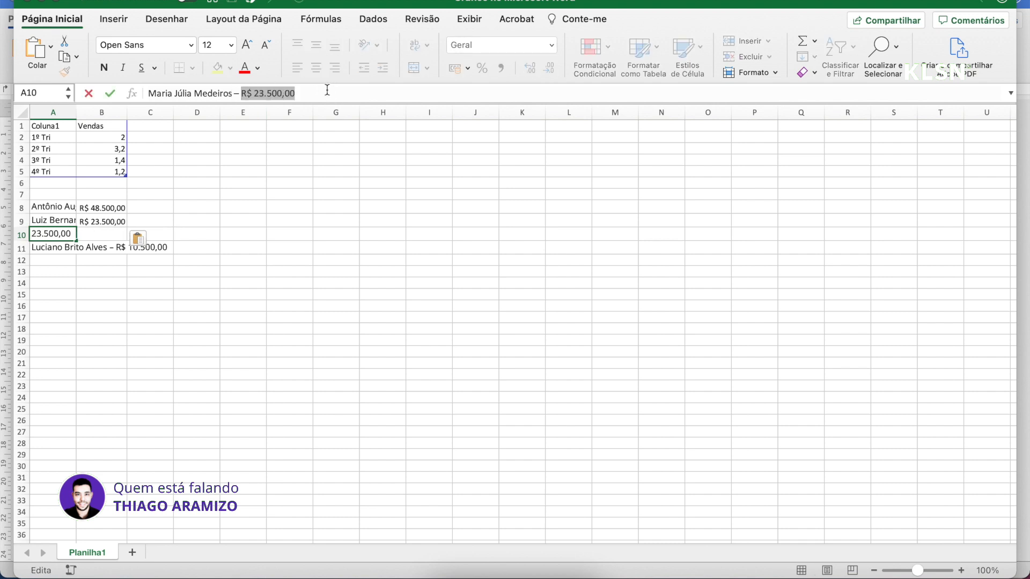
{"action": "key", "text": "super+x"}
{"action": "left_click", "coordinate": [96, 236]}
{"action": "key", "text": "super+v"}
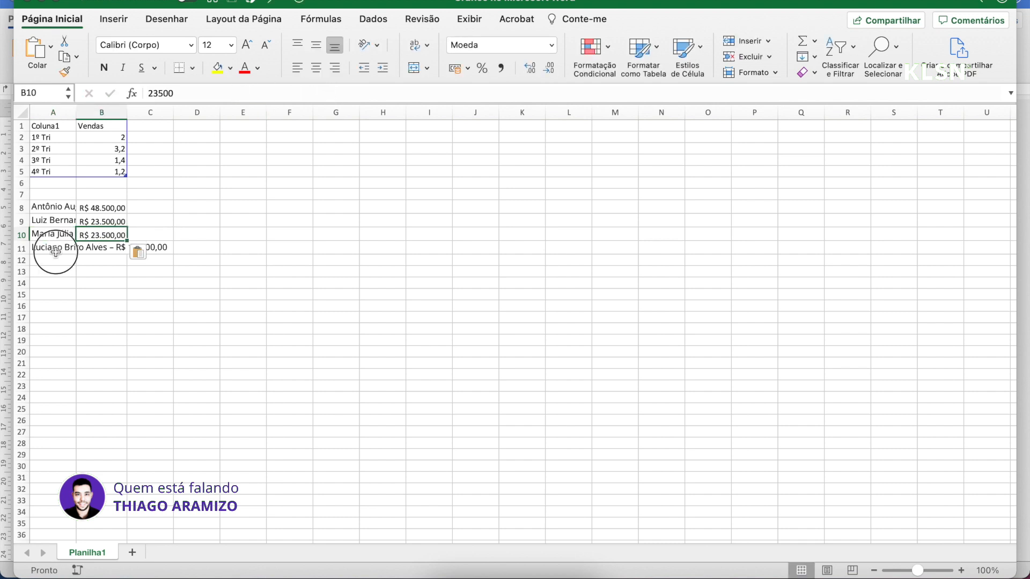
- Move the fourth partner's amount, R$ 10.500,00, from A11 to B11
{"action": "left_click", "coordinate": [56, 248]}
{"action": "left_click_drag", "start_coordinate": [234, 96], "coordinate": [322, 93]}
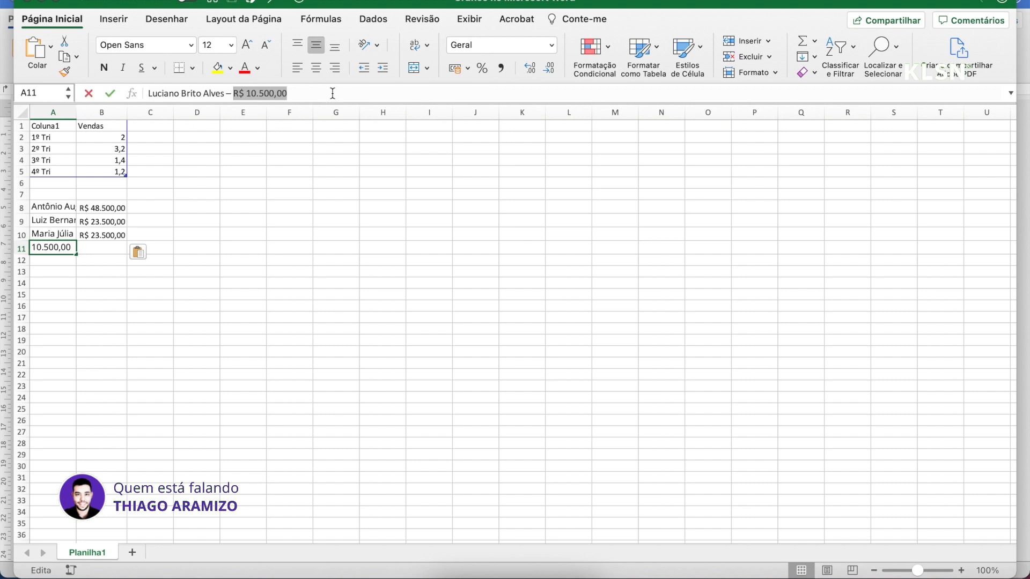
{"action": "key", "text": "super+x"}
{"action": "left_click", "coordinate": [90, 244]}
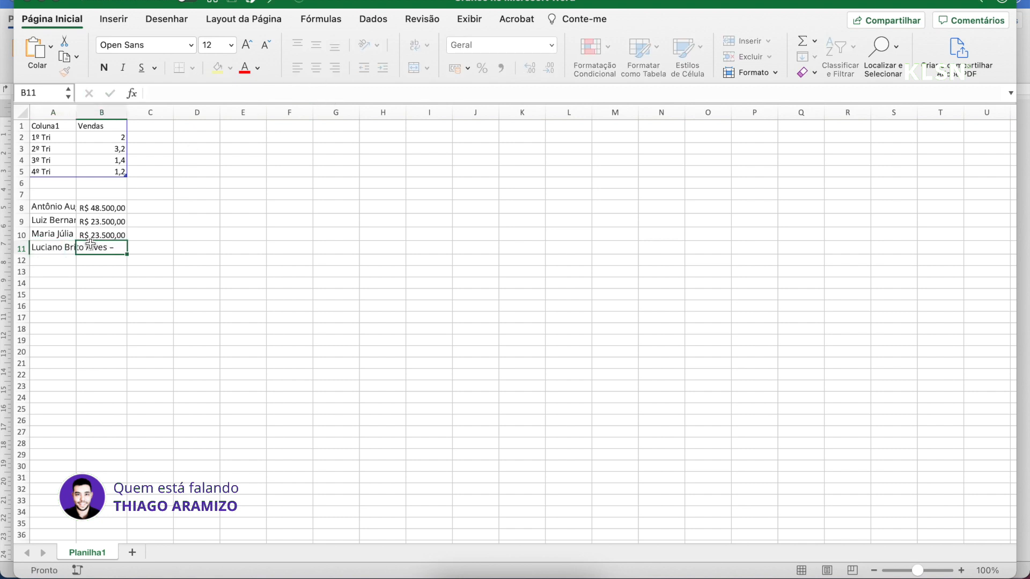
{"action": "key", "text": "super+v"}
{"action": "left_click", "coordinate": [148, 294]}
- Remove the trailing dash after the partner names in cells A8 and A9
{"action": "left_click", "coordinate": [60, 209]}
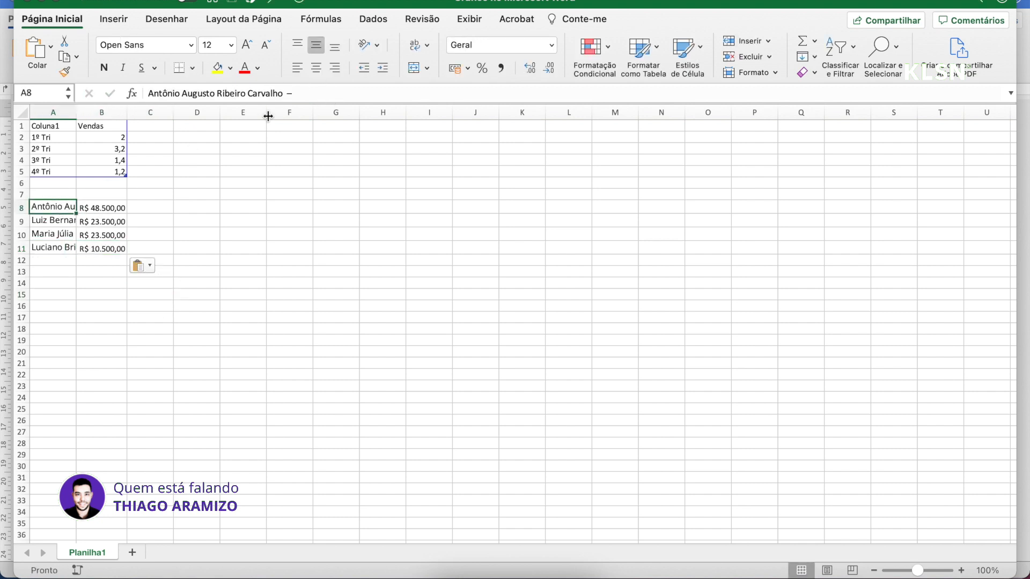
{"action": "left_click", "coordinate": [298, 94]}
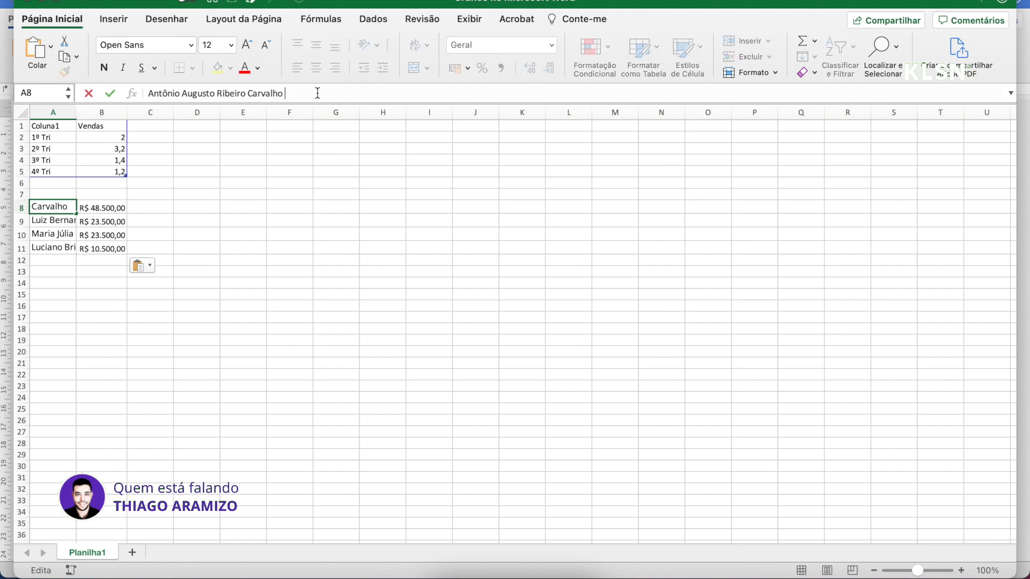
{"action": "key", "text": "Return"}
{"action": "left_click", "coordinate": [281, 92]}
{"action": "key", "text": "BackSpace"}
{"action": "key", "text": "BackSpace"}
- Delete the trailing dash after the partner names in cells A10 and A11
{"action": "left_click", "coordinate": [46, 235]}
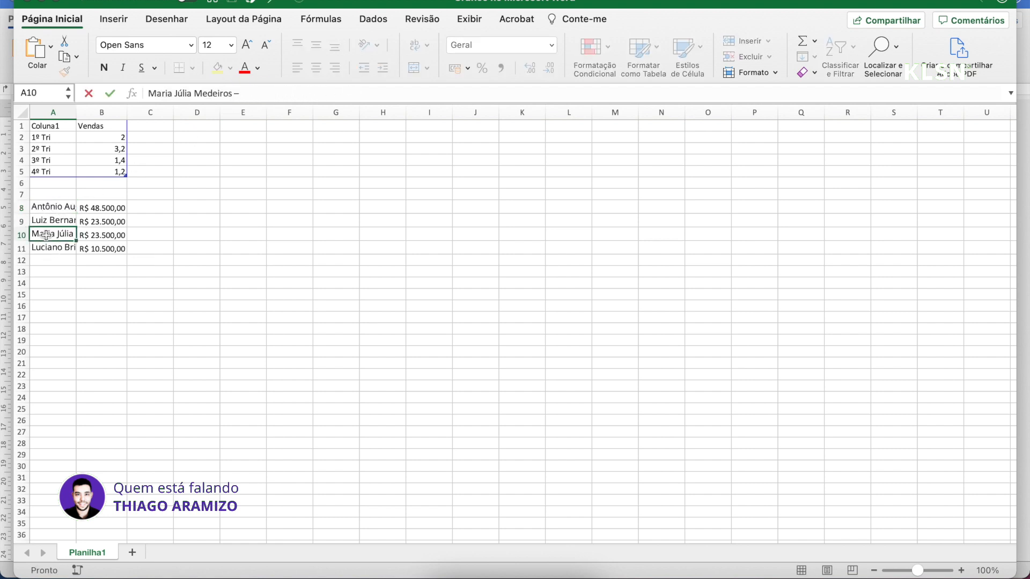
{"action": "left_click", "coordinate": [237, 93]}
{"action": "key", "text": "BackSpace"}
{"action": "key", "text": "BackSpace"}
{"action": "left_click", "coordinate": [63, 252]}
{"action": "left_click", "coordinate": [231, 94]}
{"action": "key", "text": "BackSpace"}
{"action": "key", "text": "BackSpace"}
{"action": "left_click", "coordinate": [258, 233]}
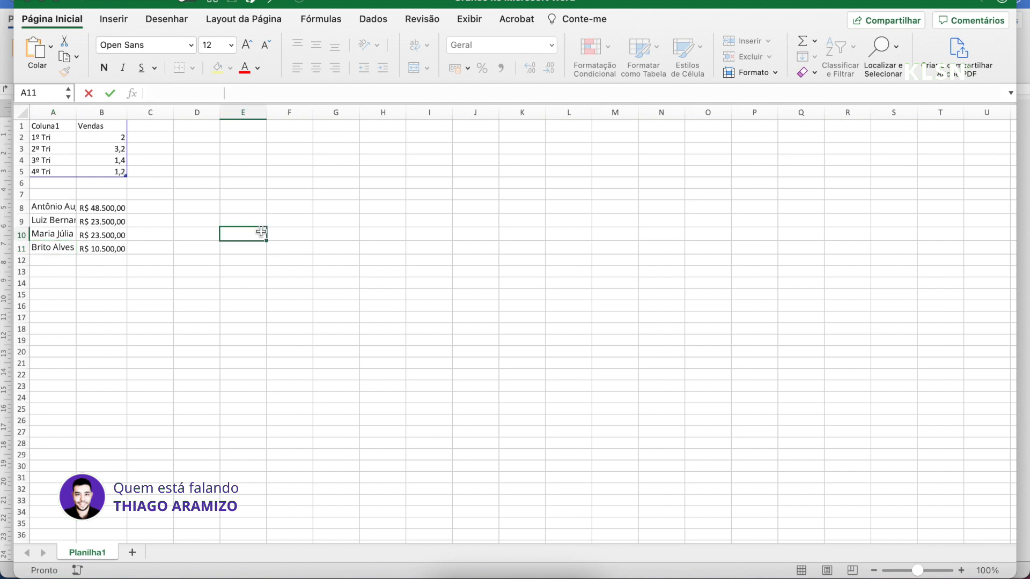
- Copy the partner names and amounts in A8:B11 over the sample chart data starting at cell A2
{"action": "left_click_drag", "start_coordinate": [41, 207], "coordinate": [98, 250]}
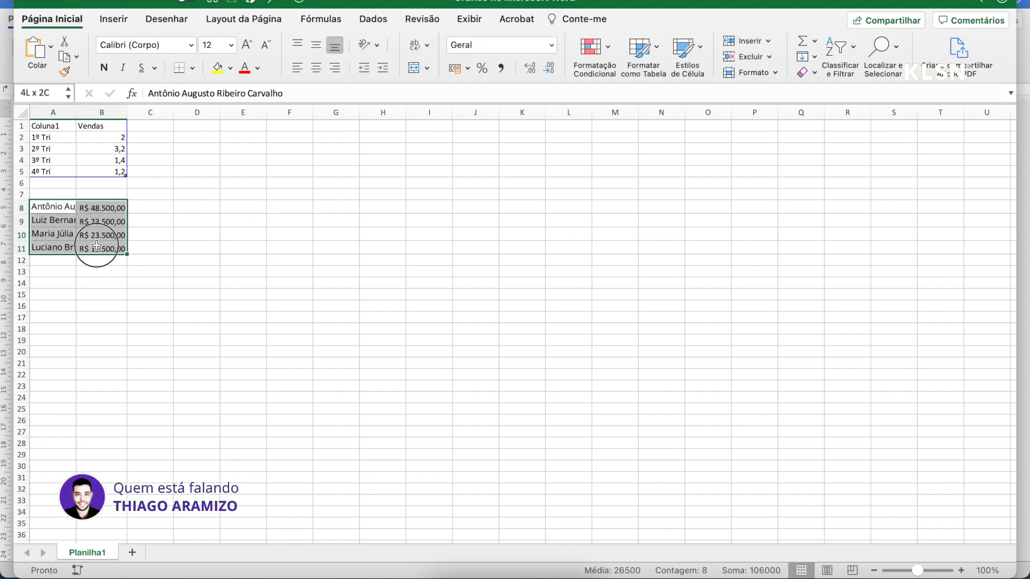
{"action": "key", "text": "super+c"}
{"action": "left_click", "coordinate": [49, 139]}
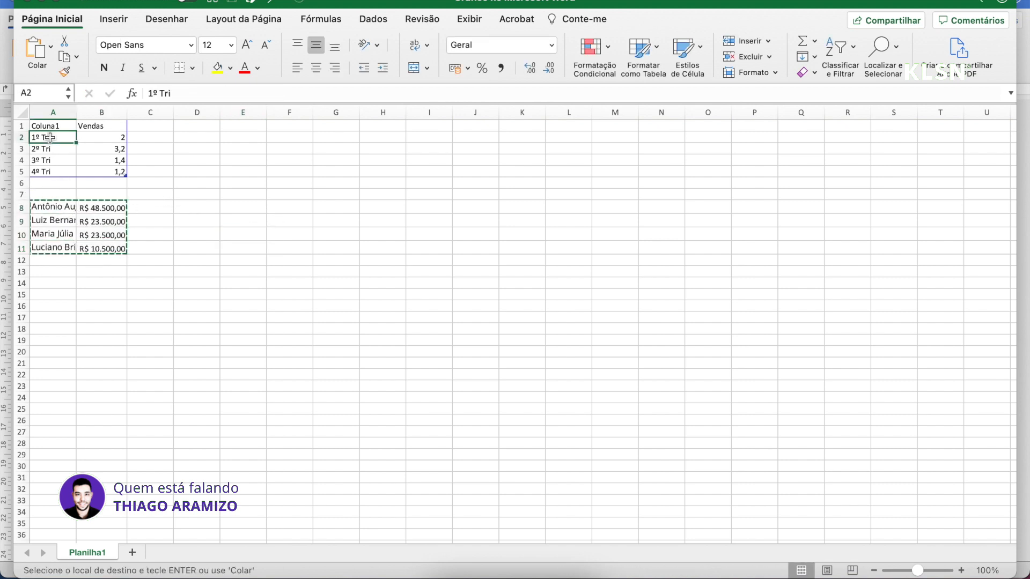
{"action": "key", "text": "super+v"}
- Rename the header in cell B1 as Participação and switch back to the contract in Microsoft Word
{"action": "double_click", "coordinate": [85, 125]}
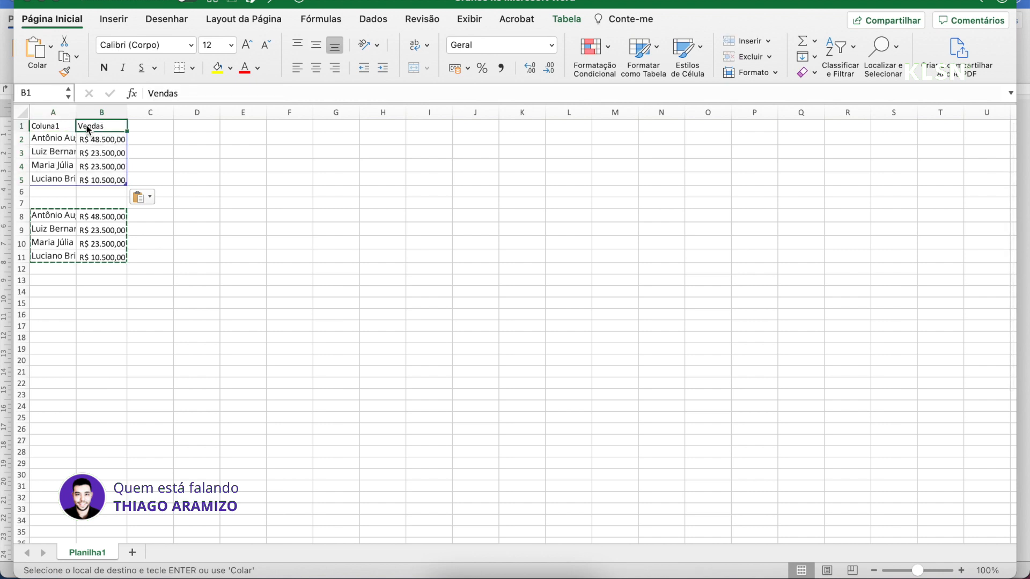
{"action": "type", "text": "Partic"}
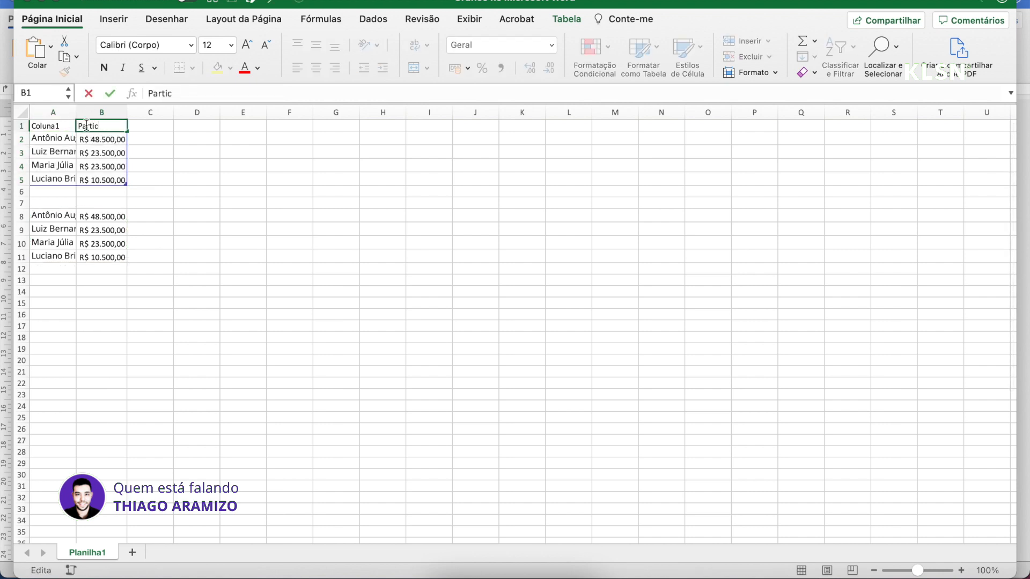
{"action": "left_click", "coordinate": [222, 216]}
{"action": "mouse_move", "coordinate": [490, 573]}
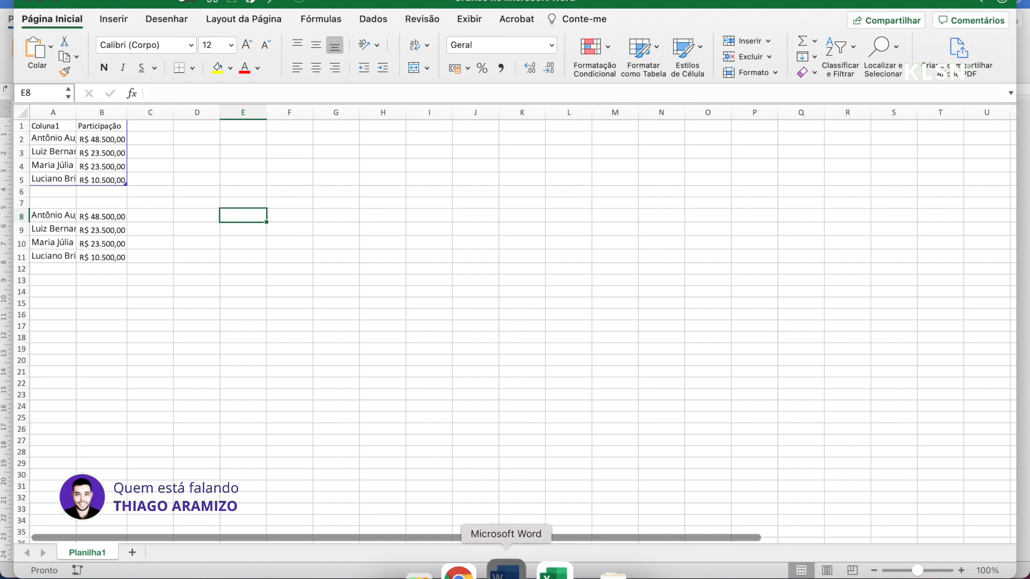
{"action": "left_click", "coordinate": [506, 571]}
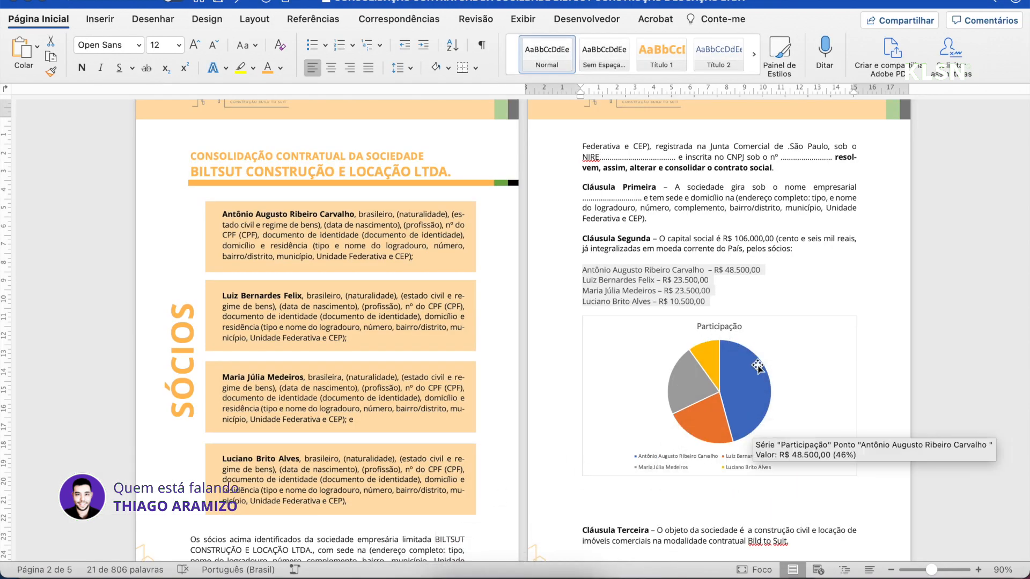